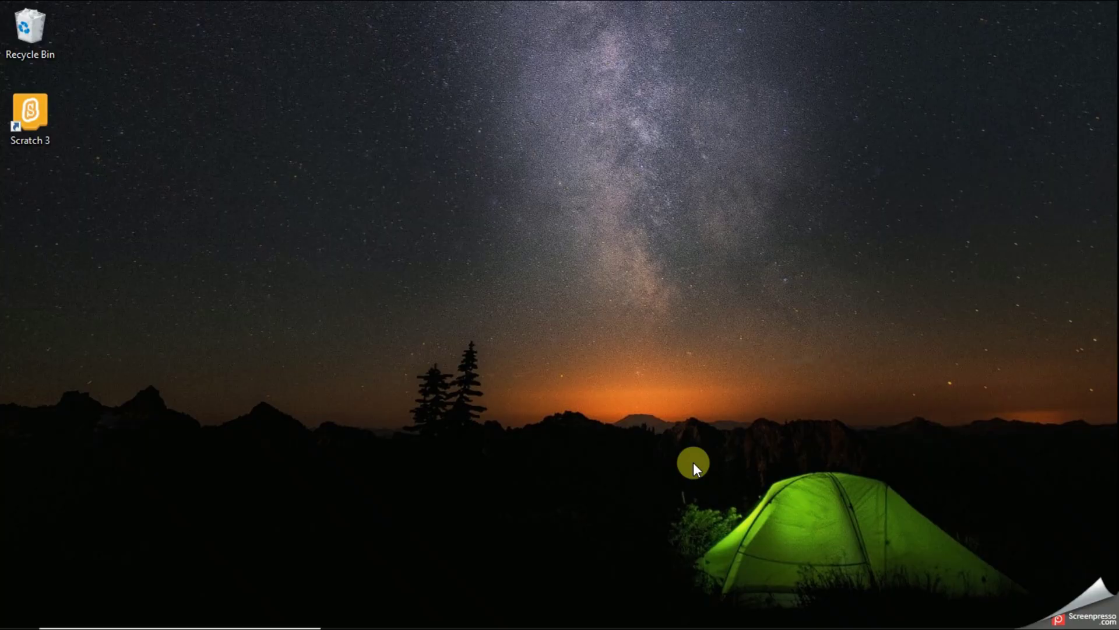
Enter 'GIMP photo editor download' into the Google search box on a new Chrome tab.
mouse_move(545, 621)
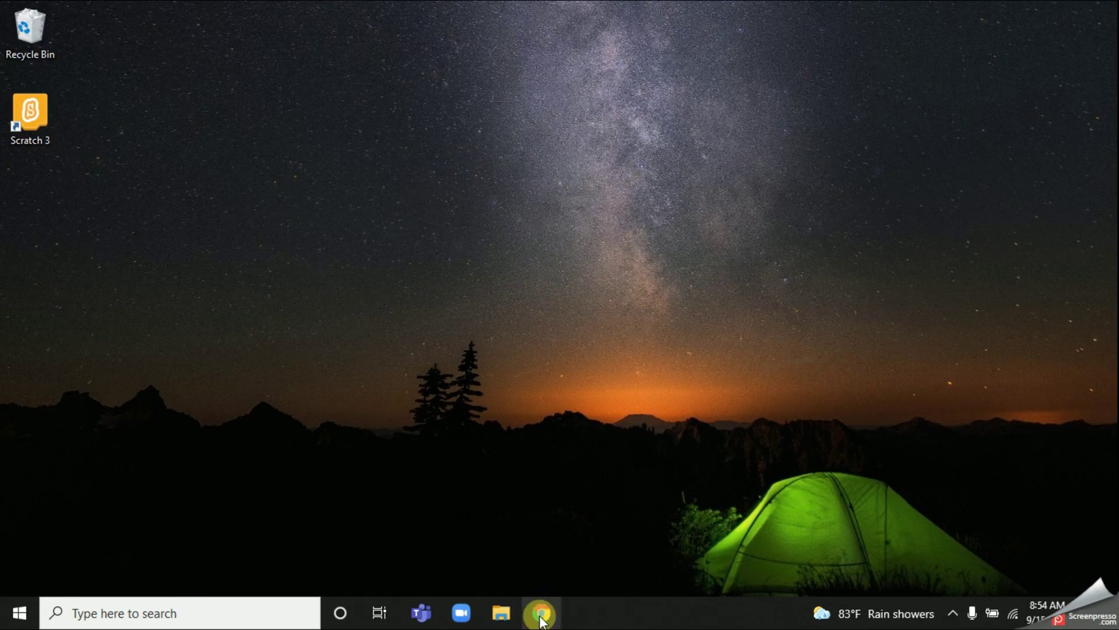
left_click(541, 615)
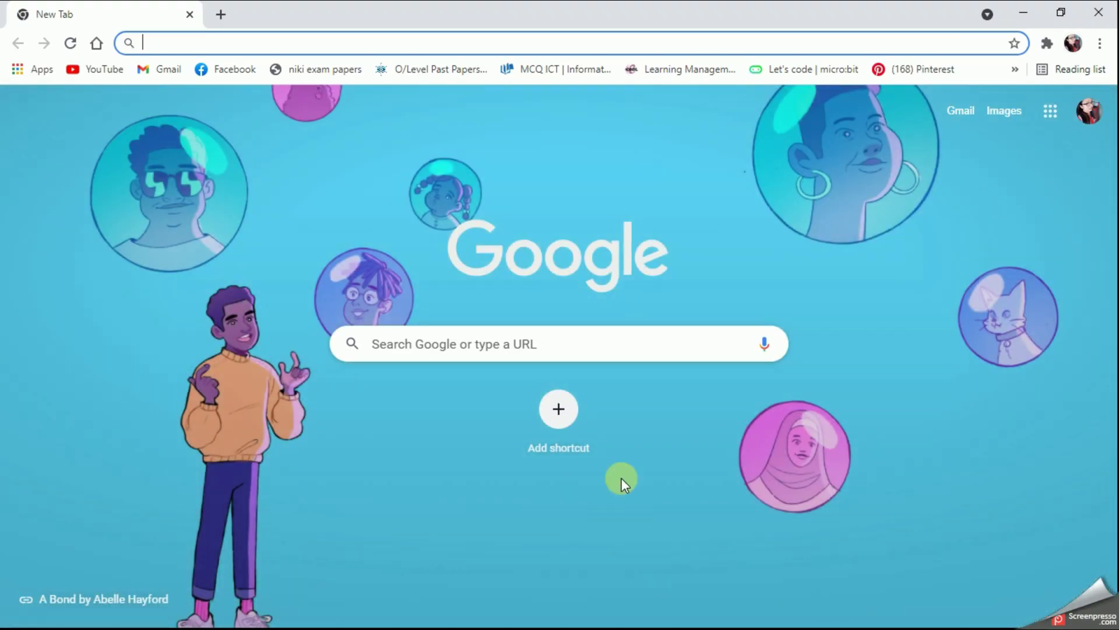
left_click(551, 345)
type("Gi")
key("BackSpace")
key("BackSpace")
key("BackSpace")
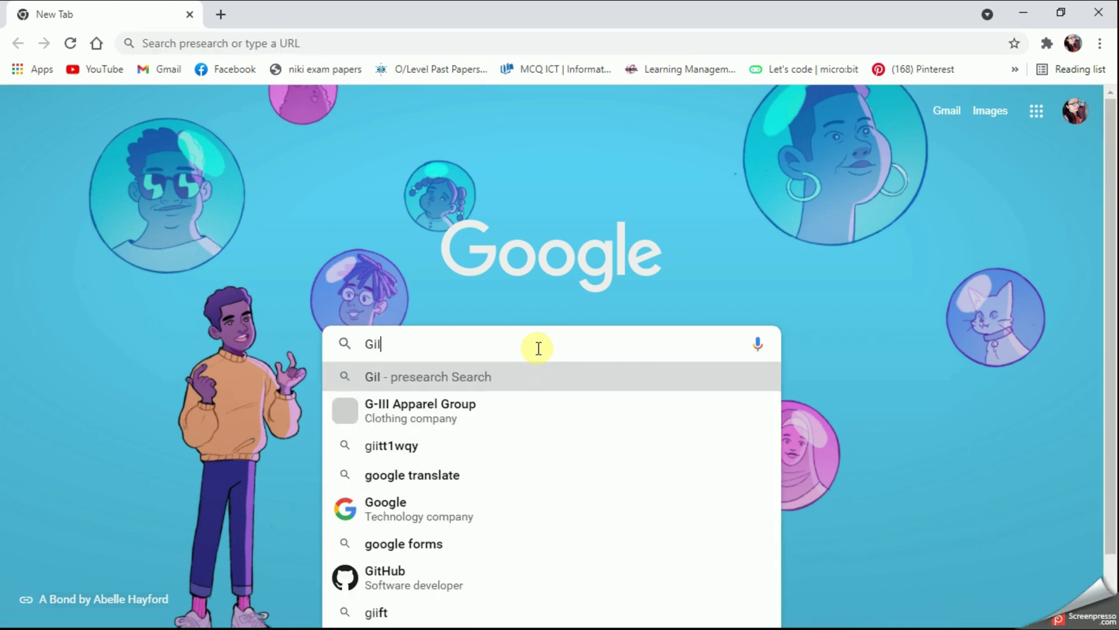
type("GIMP photo")
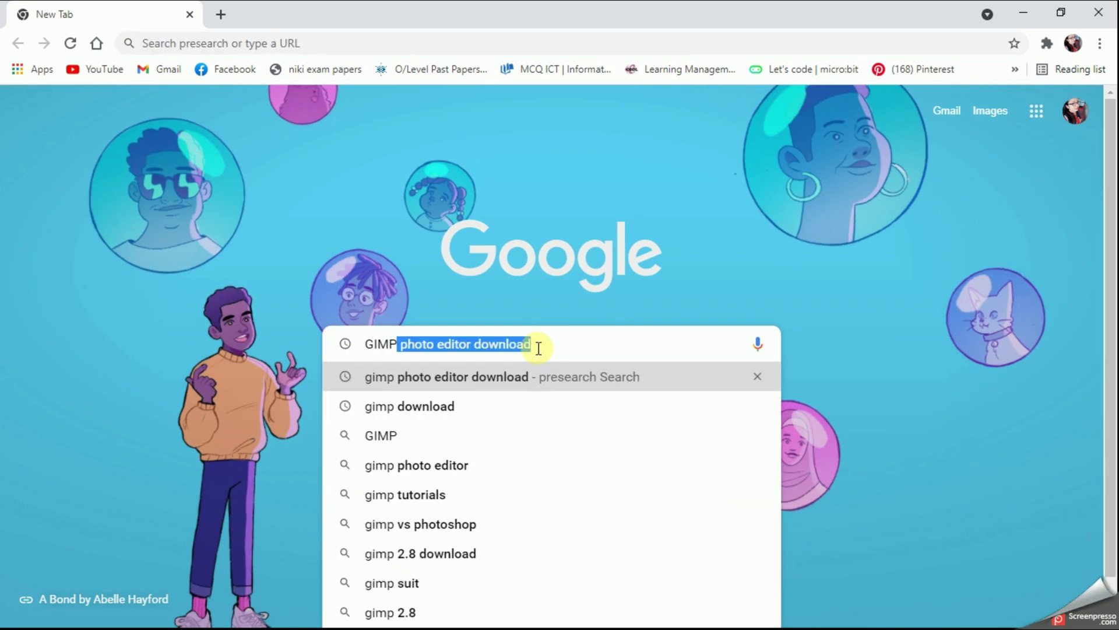
type(" editor")
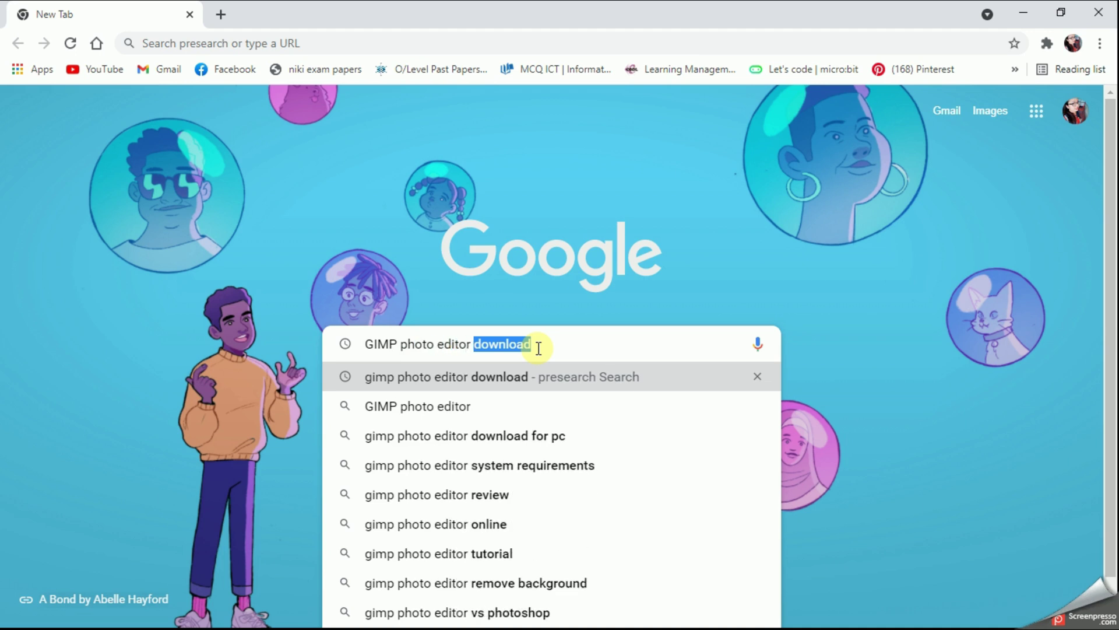
key("Right")
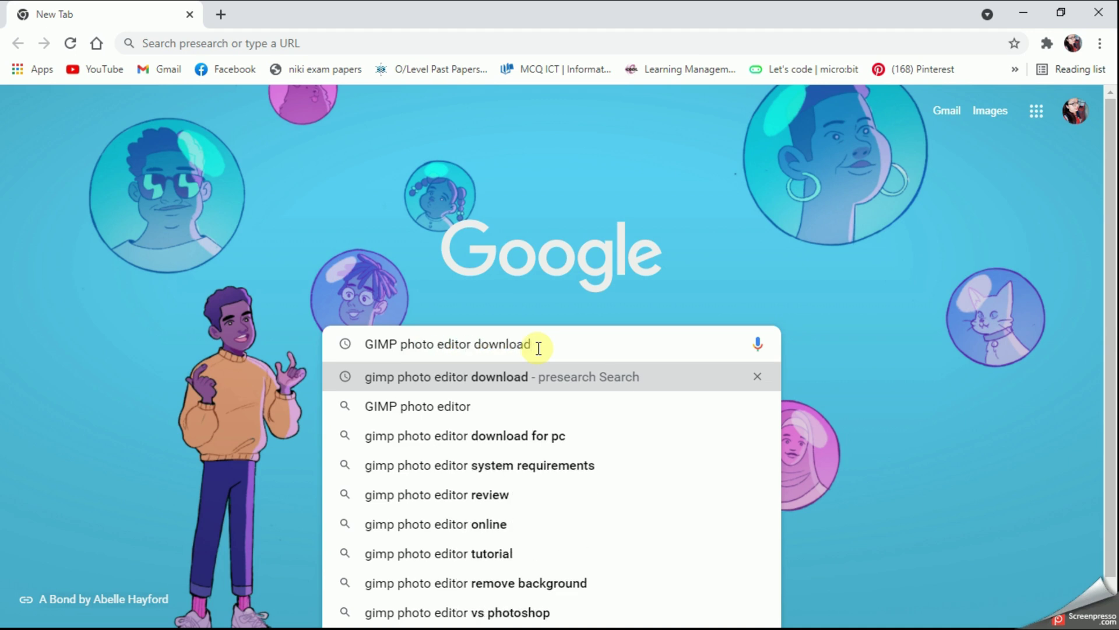
Run the 'gimp photo editor download' search and review the gimp.org results.
left_click(439, 383)
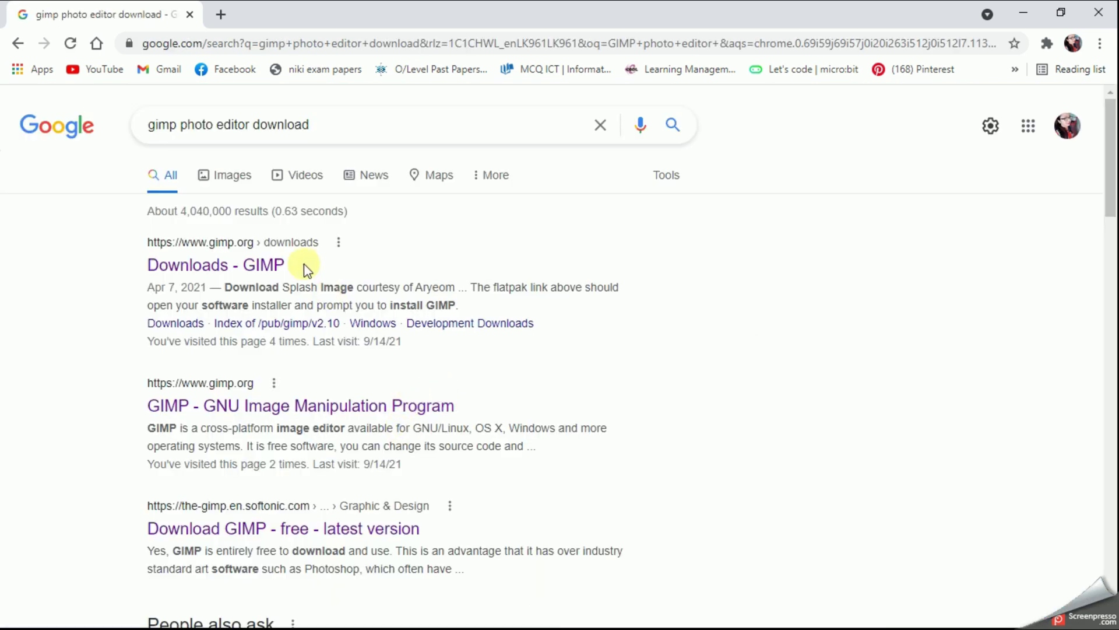
scroll(292, 532, "down", 4)
scroll(297, 542, "up", 4)
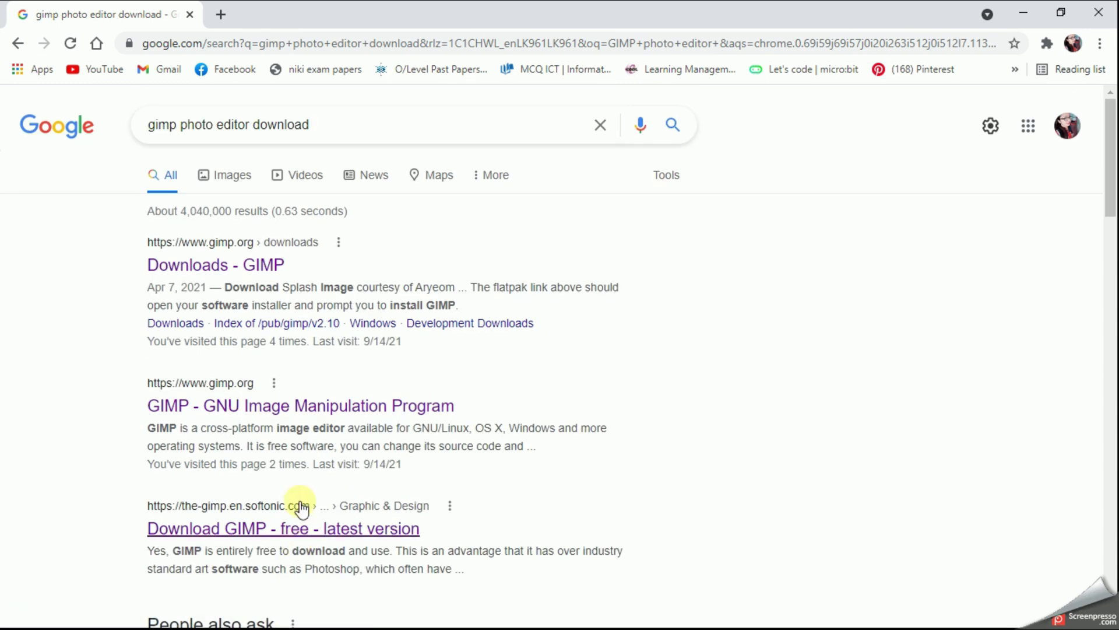
scroll(454, 445, "down", 2)
scroll(449, 446, "up", 2)
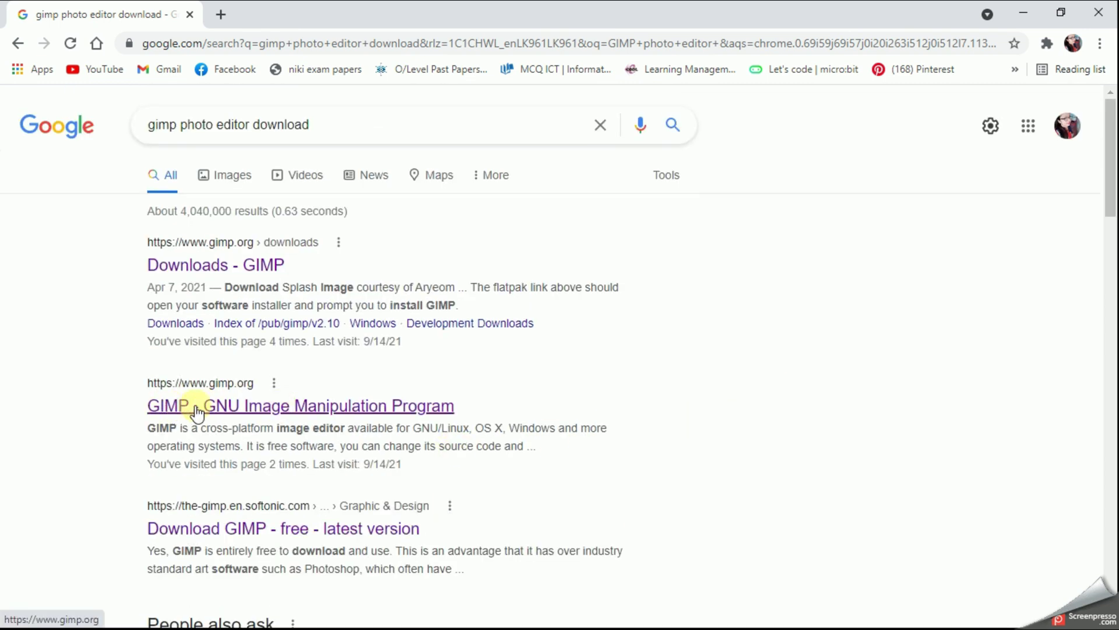
left_click(275, 408)
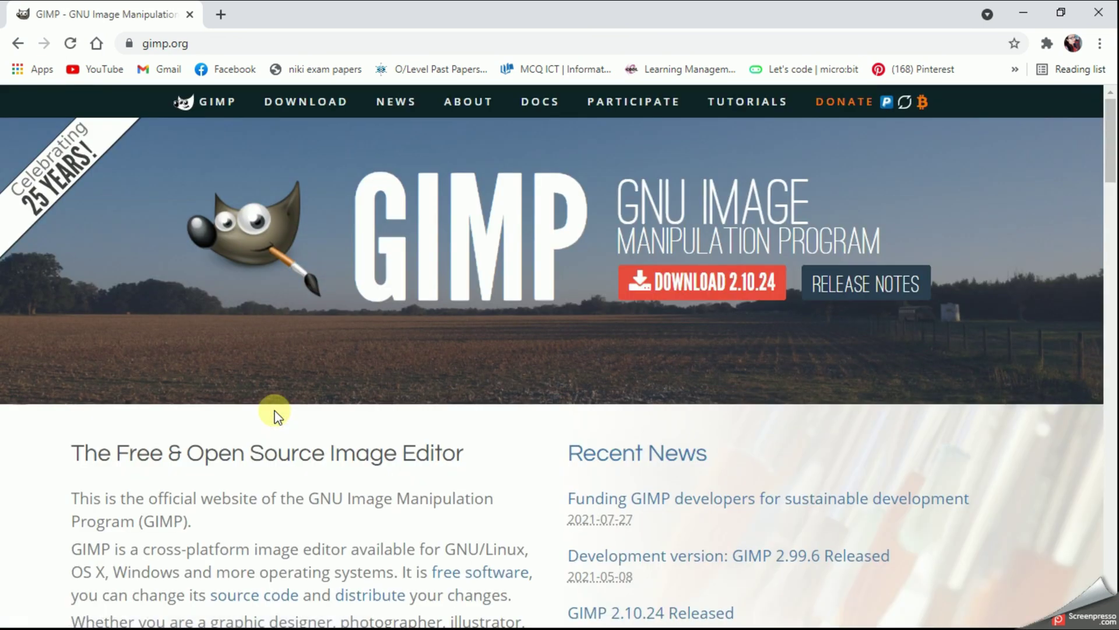
scroll(1003, 559, "down", 8)
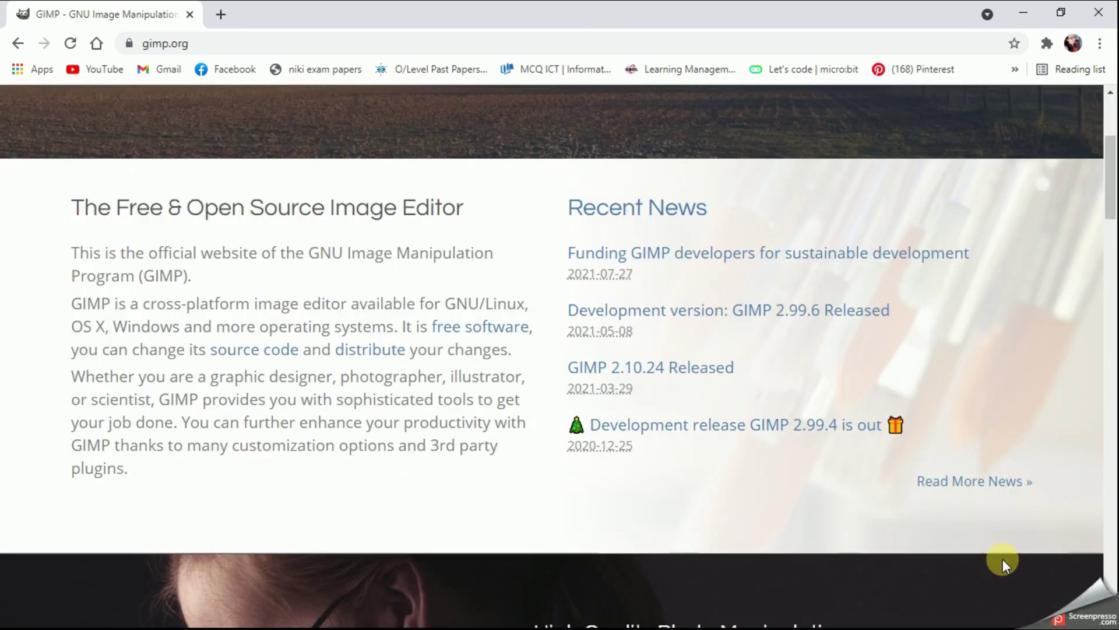
scroll(1003, 561, "up", 5)
scroll(1004, 565, "up", 3)
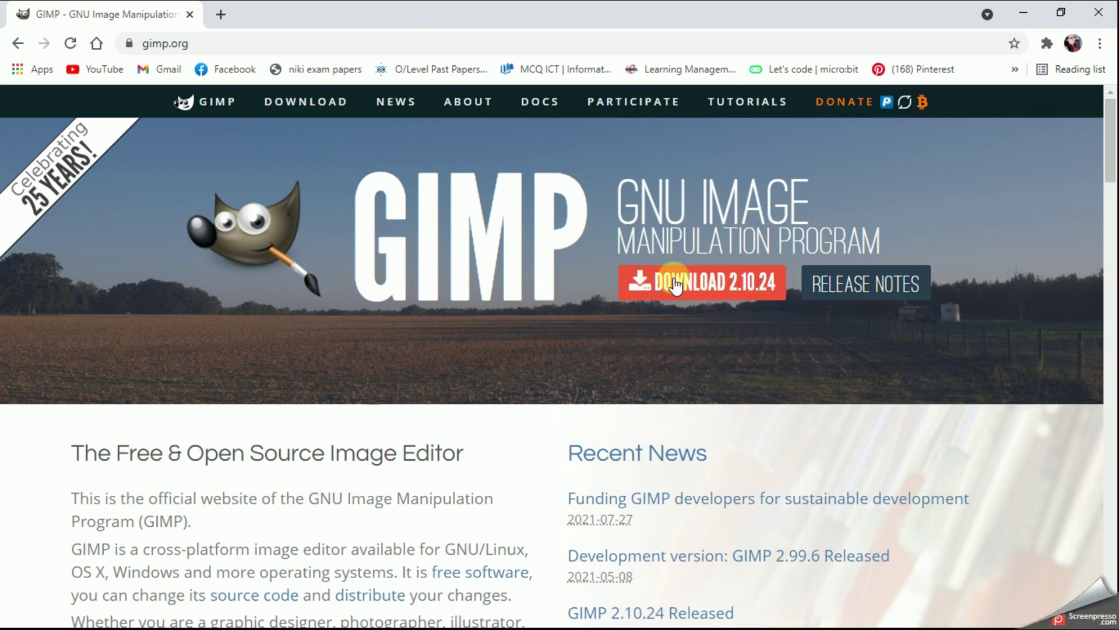
Start downloading the 242 MB GIMP 2.10.24 Windows installer from the Downloads page.
left_click(707, 293)
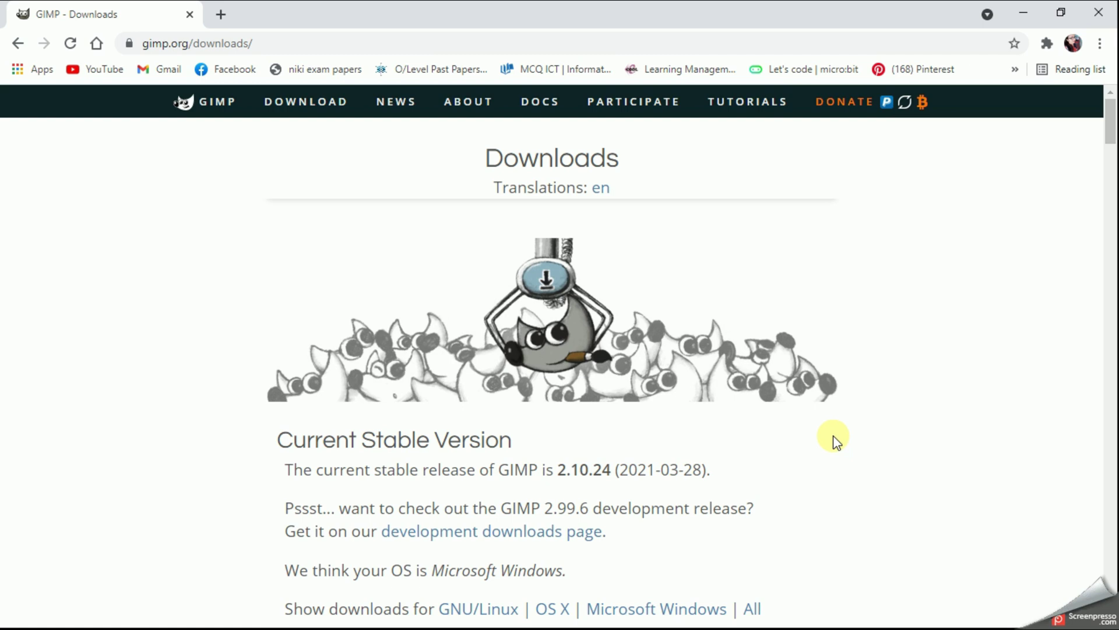
scroll(834, 440, "down", 1)
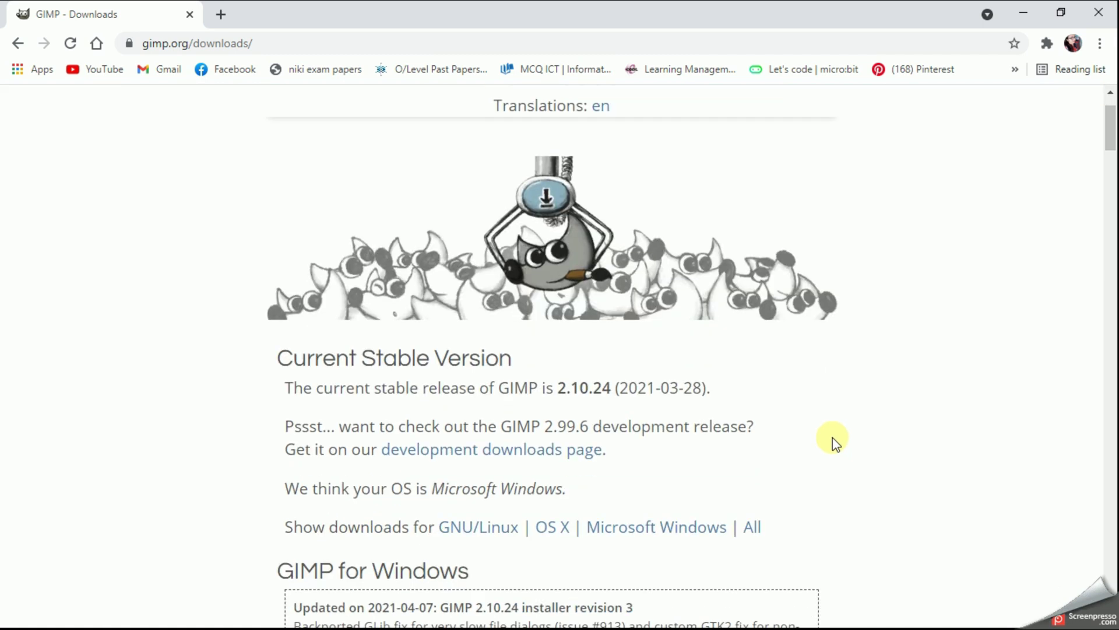
scroll(833, 437, "down", 4)
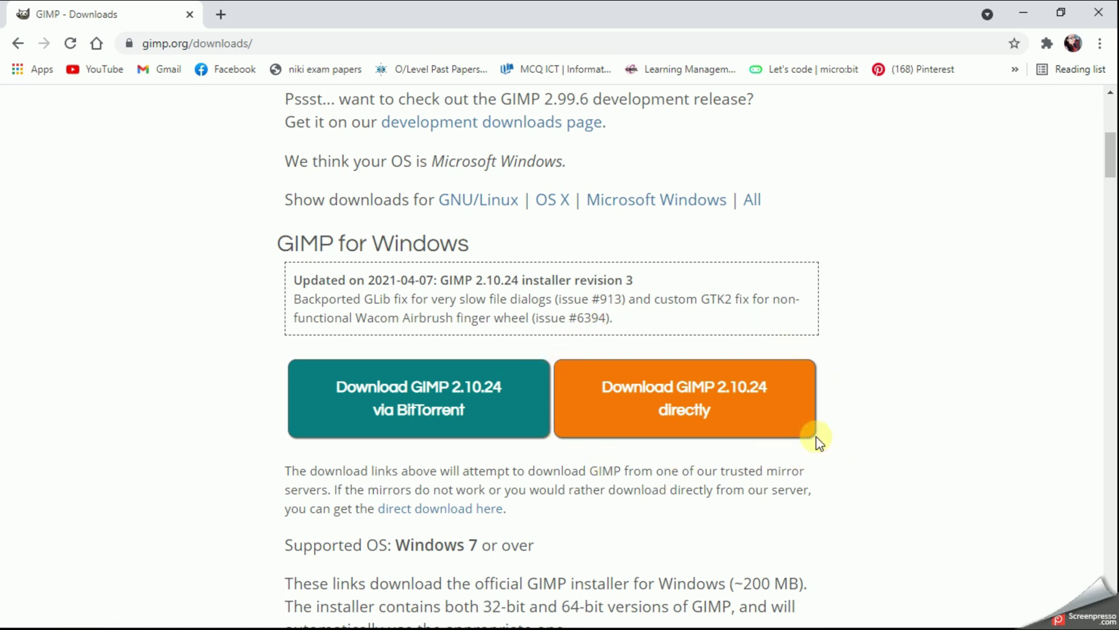
left_click(654, 403)
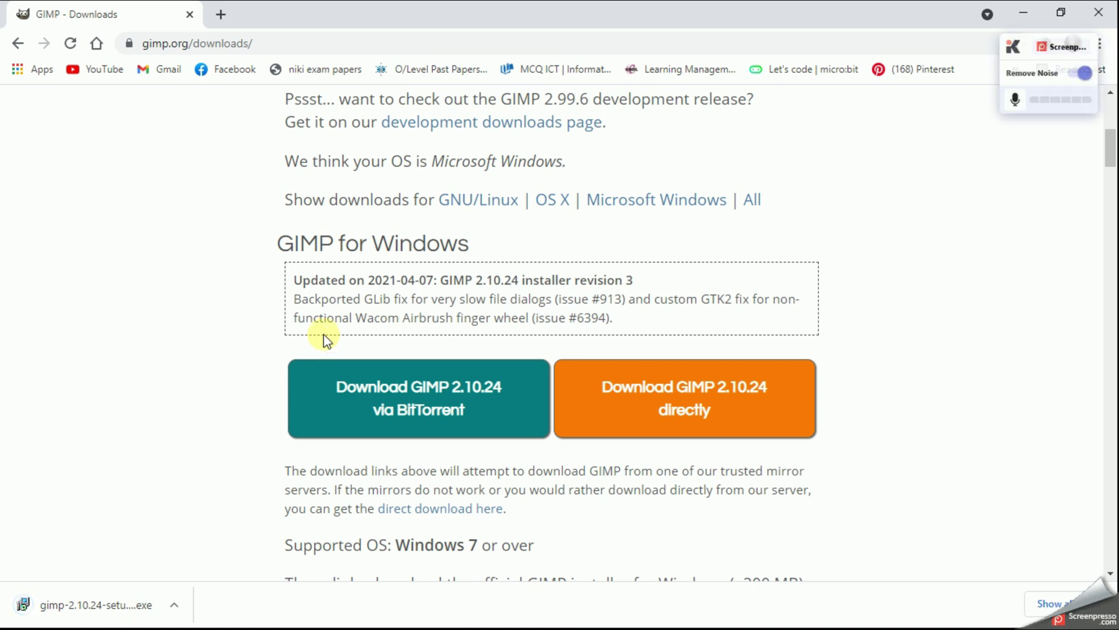
Run the downloaded GIMP installer and choose 'Install for all users (recommended)'.
left_click(1097, 41)
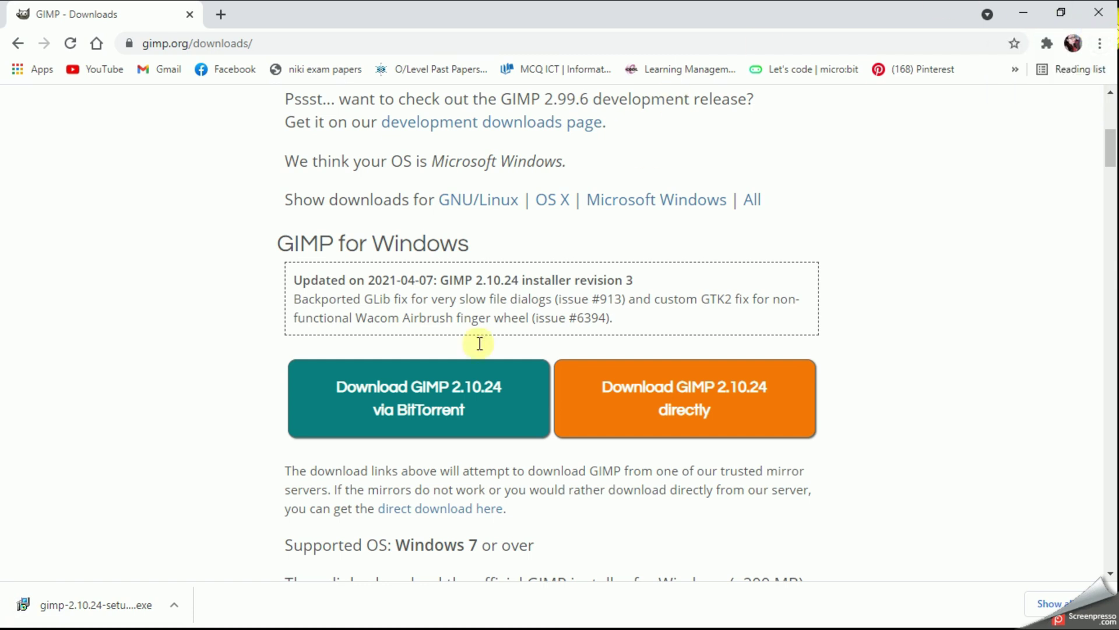
left_click(106, 606)
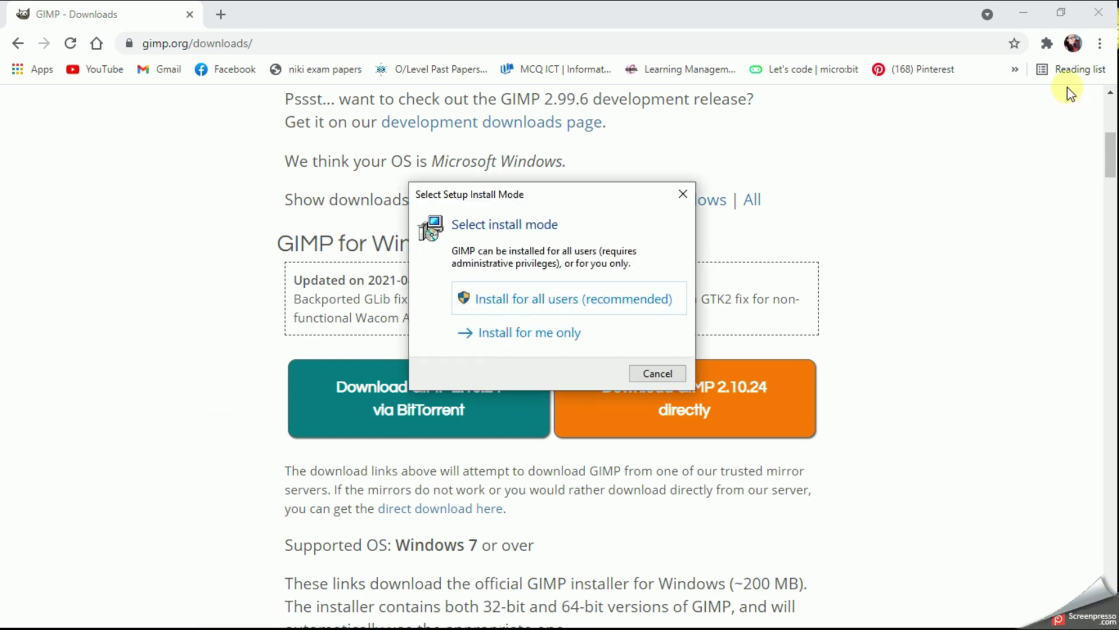
left_click(1024, 13)
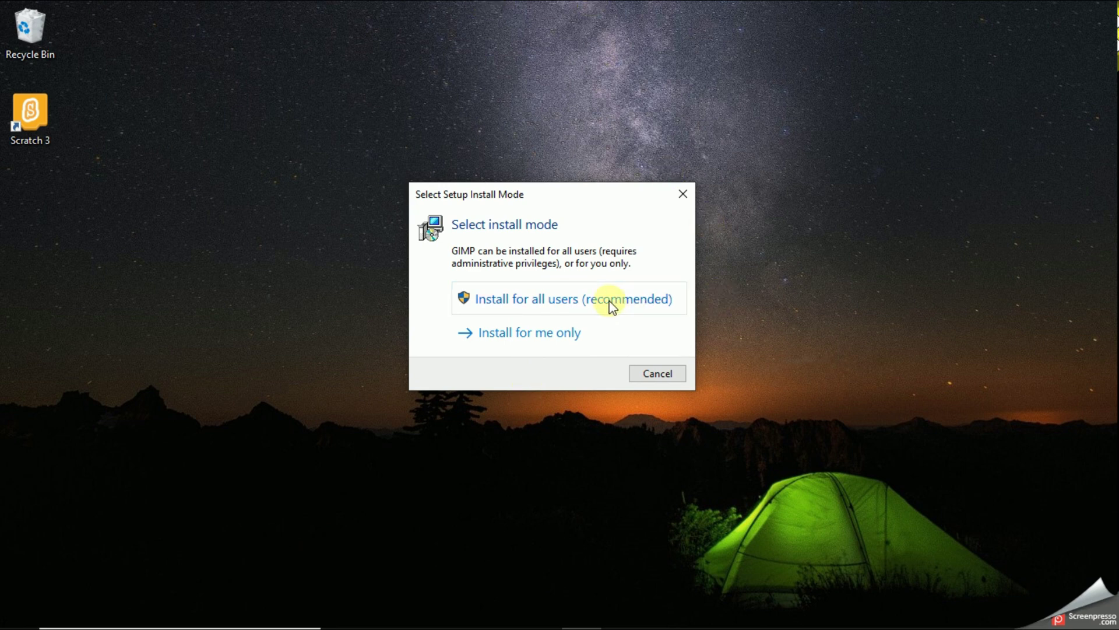
left_click(529, 299)
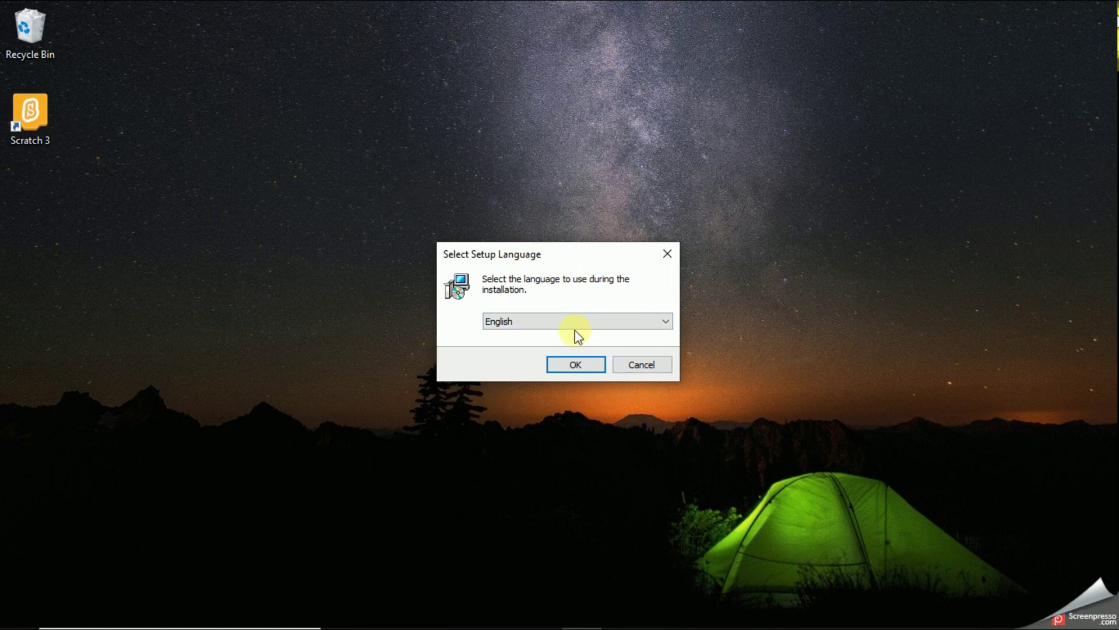
Confirm English as setup language and install GIMP with default settings.
left_click(576, 366)
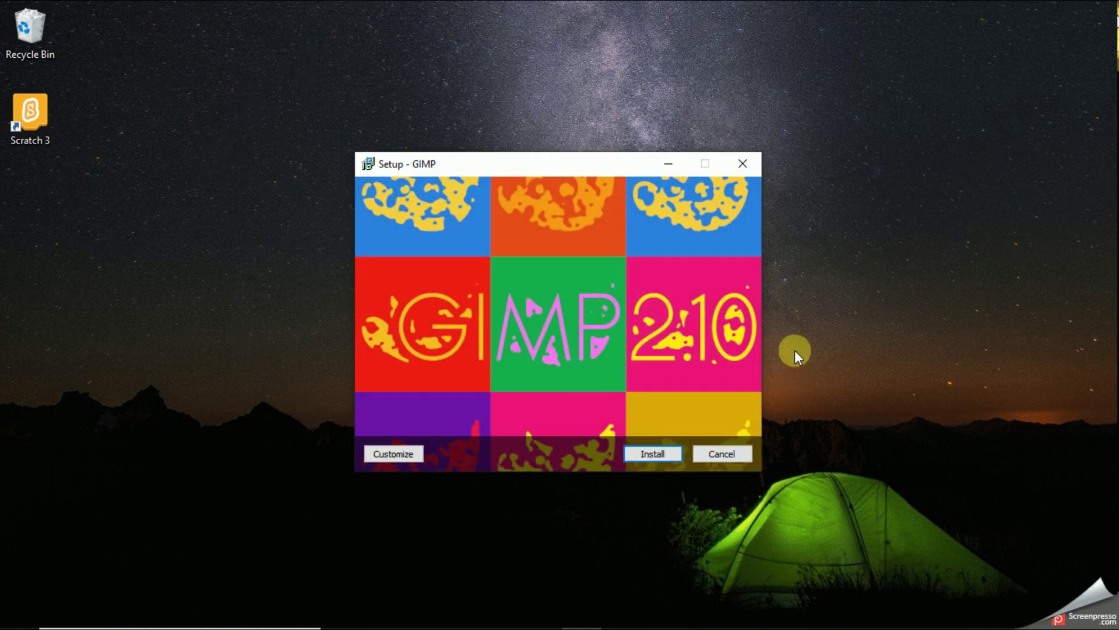
left_click(650, 455)
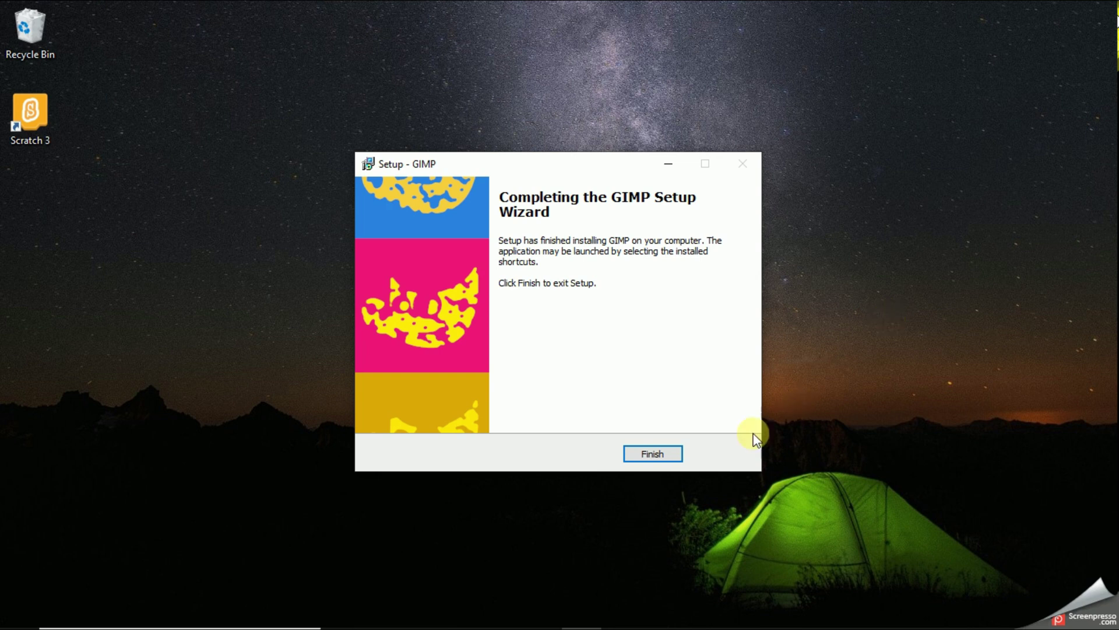
Finish the wizard, then search Start for 'gimp' and open GIMP 2.10.24.
left_click(662, 456)
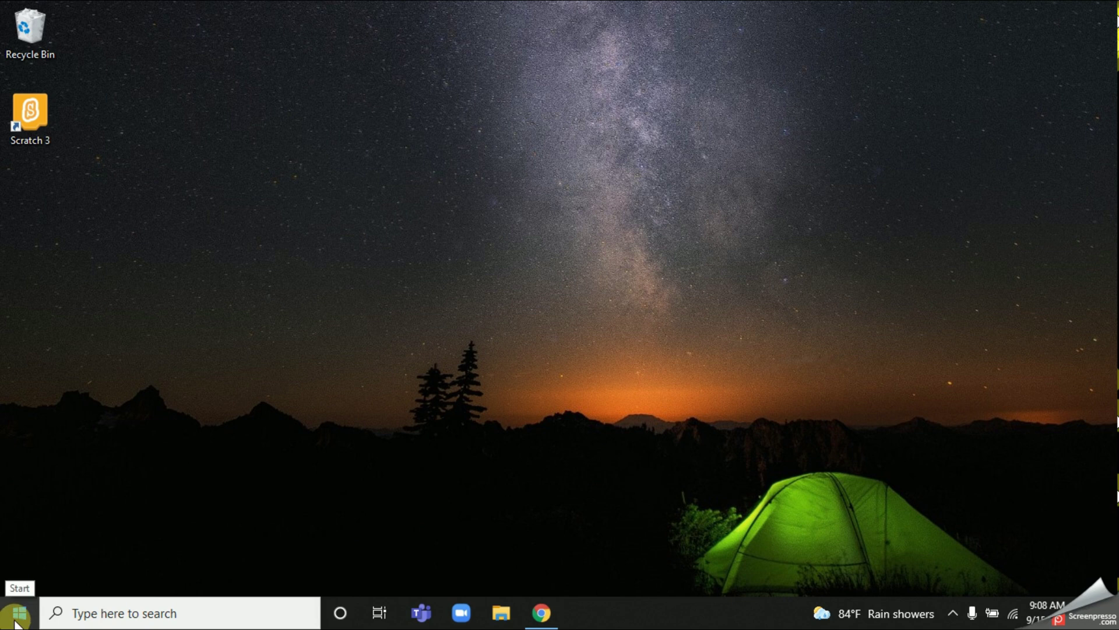
left_click(17, 615)
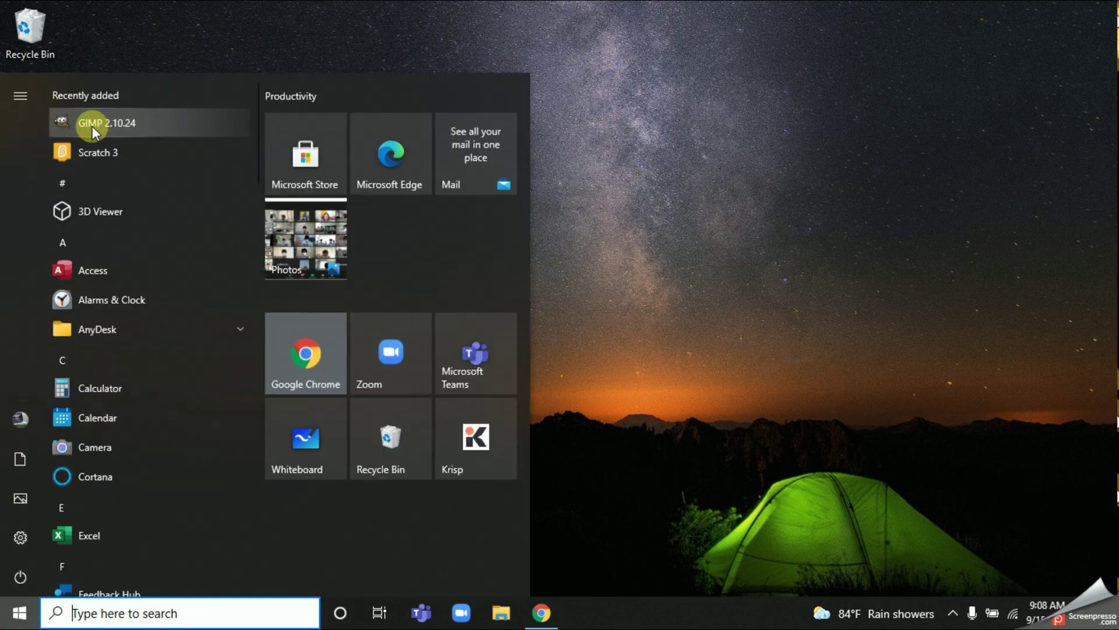
left_click(163, 613)
type("gim")
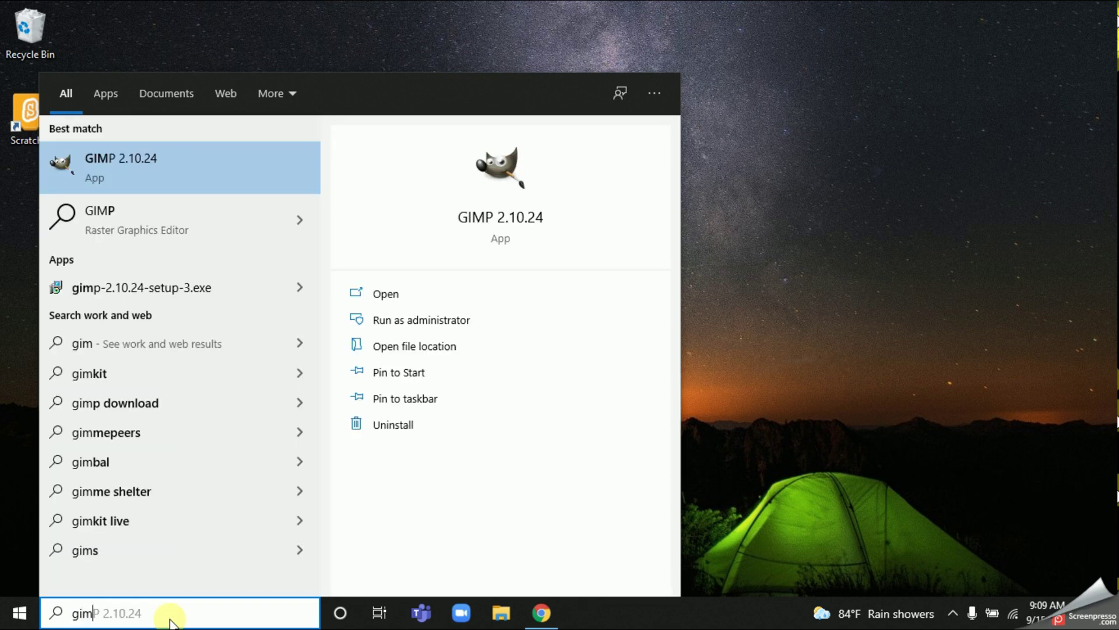
type("p")
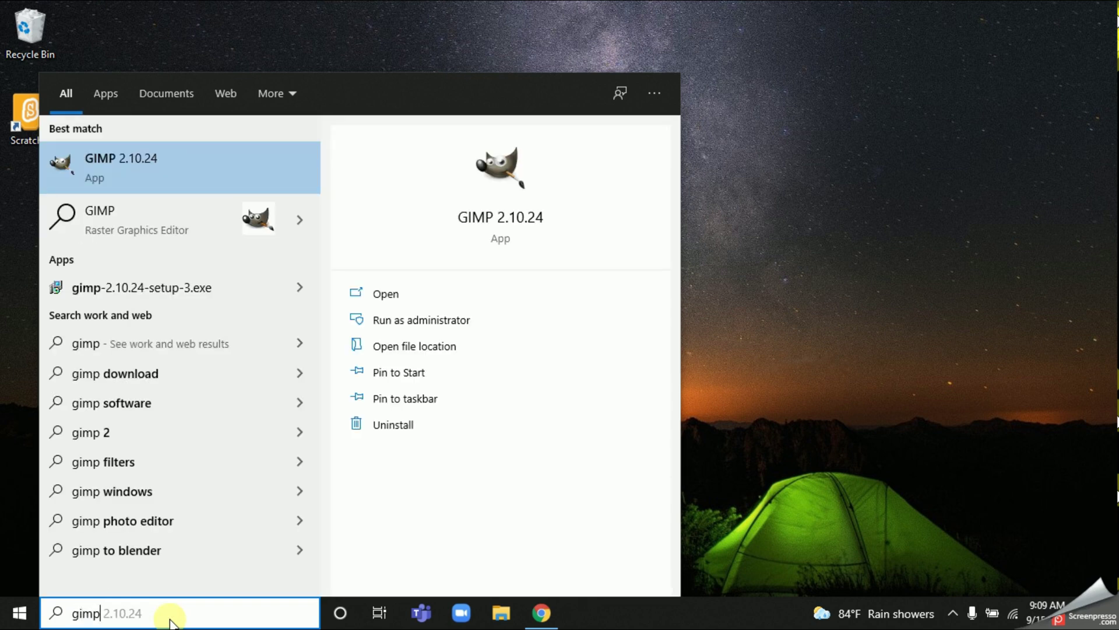
left_click(196, 163)
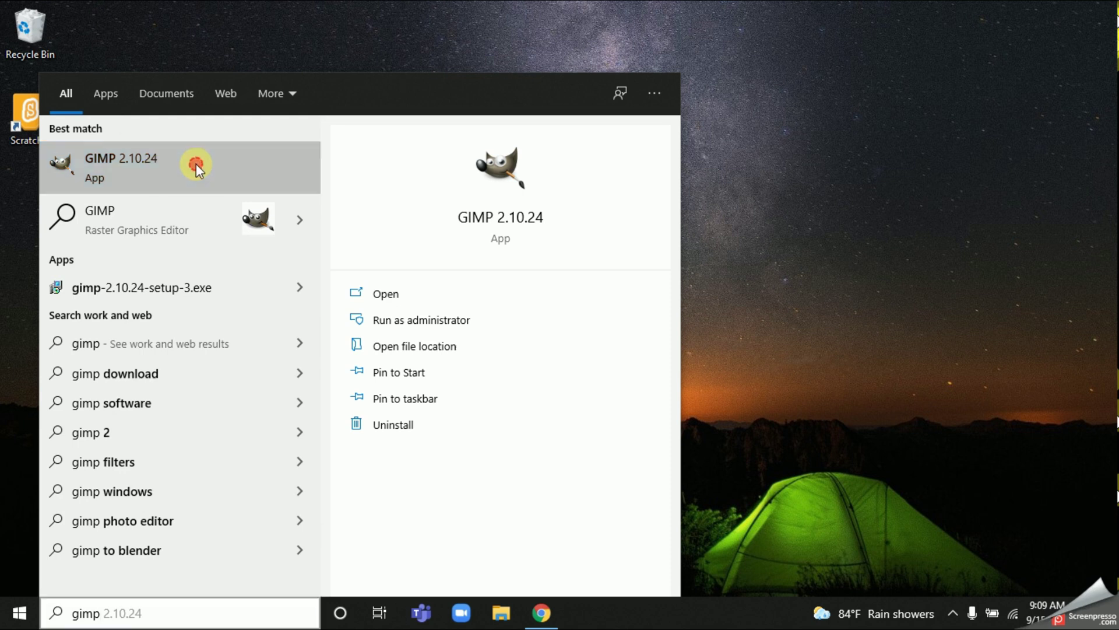